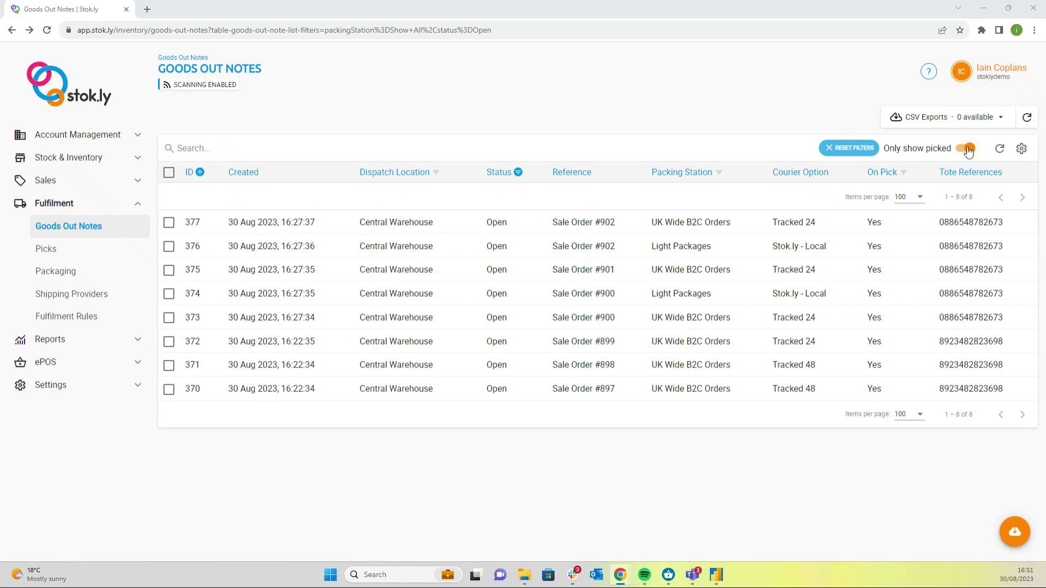
Step: Turn off 'Only show picked' so the list shows all 108 open goods out notes
left_click(968, 151)
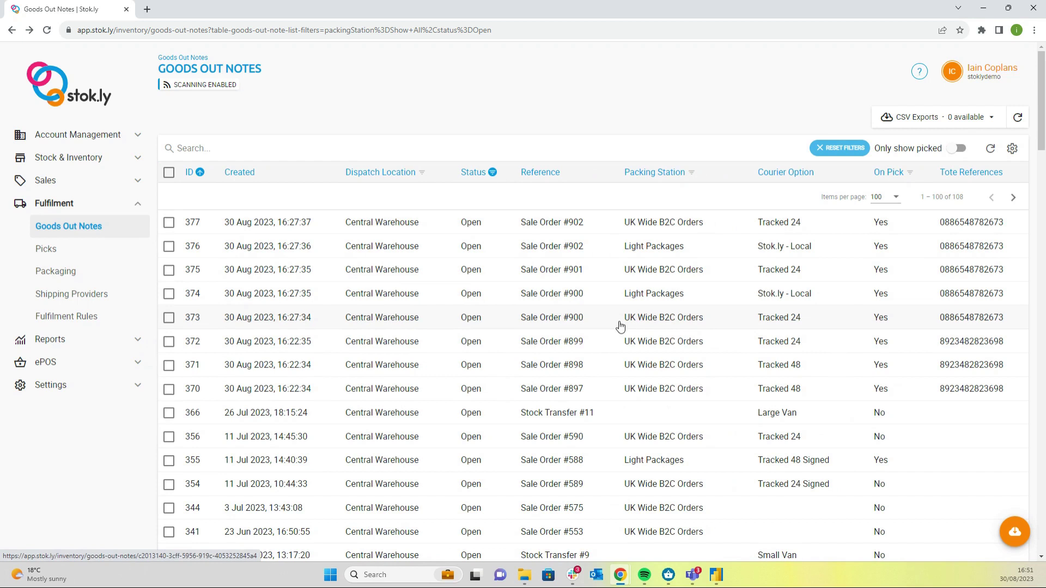
Step: Turn 'Only show picked' back on, keep the Status filter on Open, and focus the Search box
left_click(954, 152)
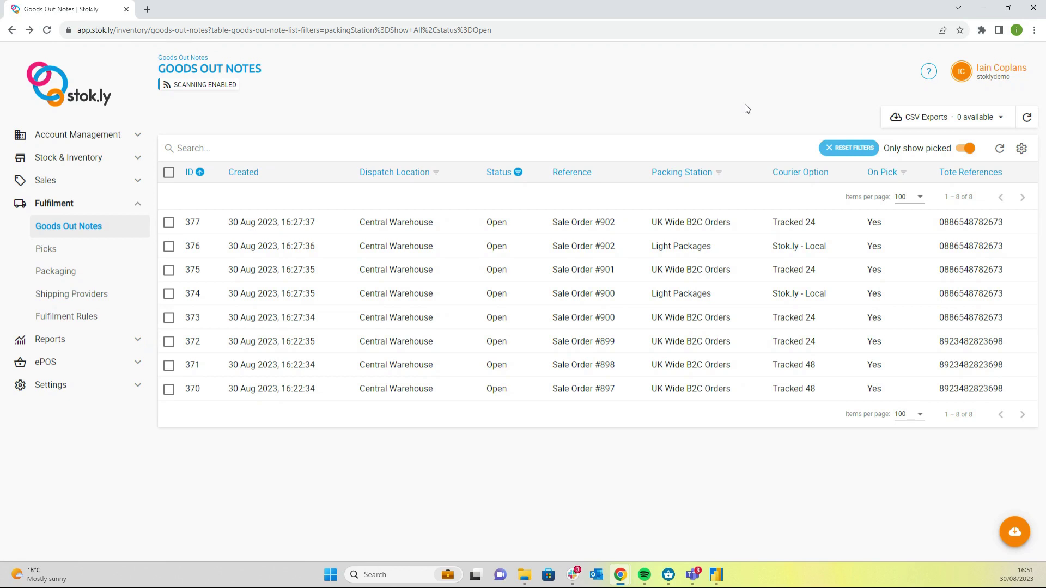
left_click(518, 173)
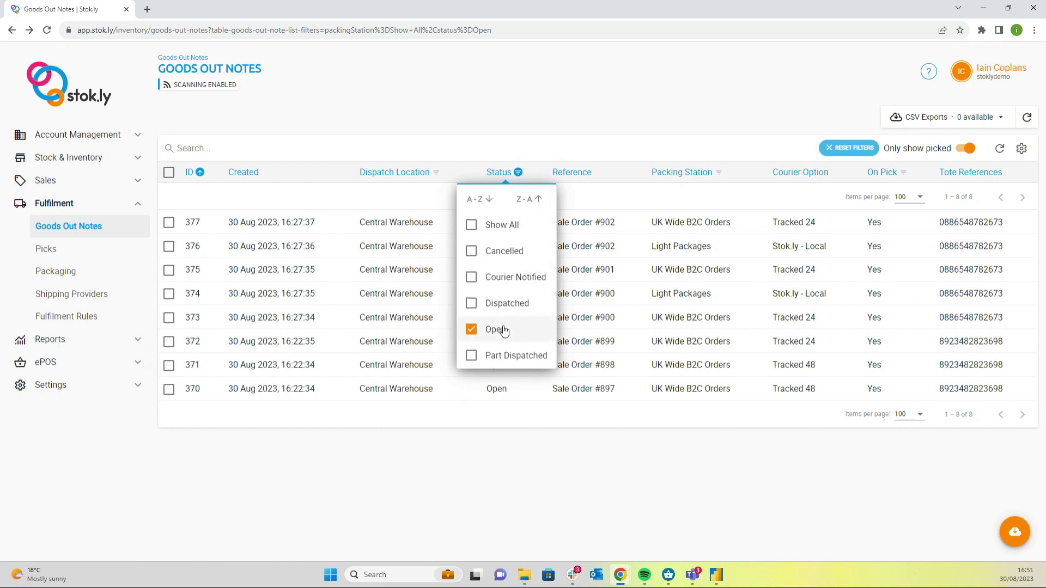
left_click(603, 84)
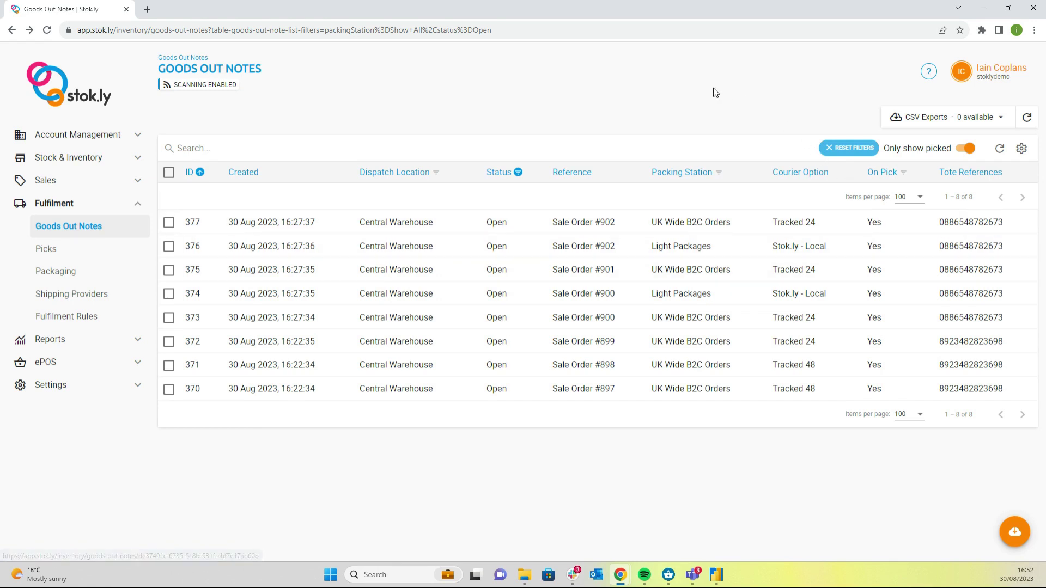
left_click(183, 147)
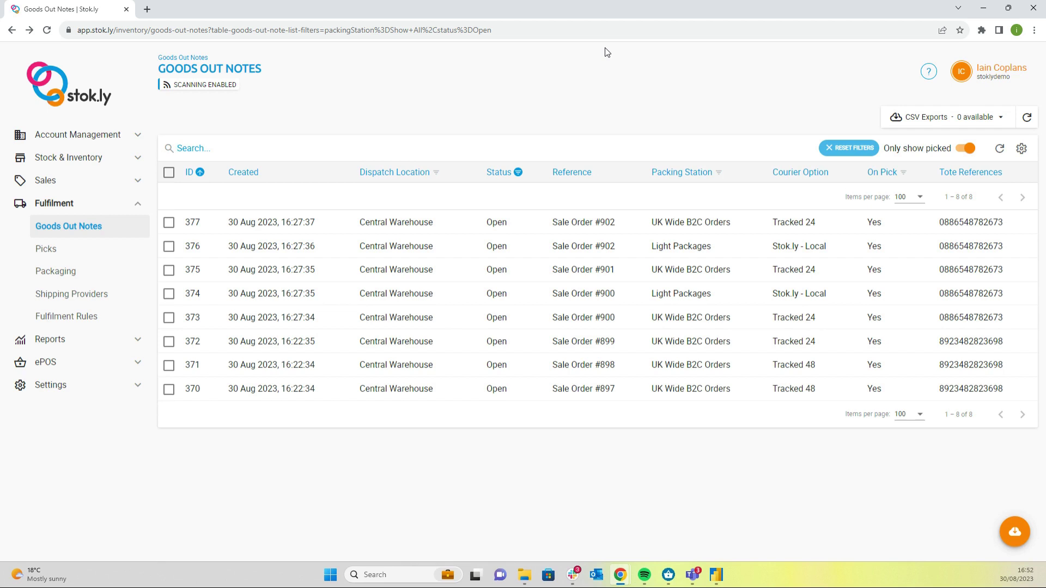
type("8923482823698")
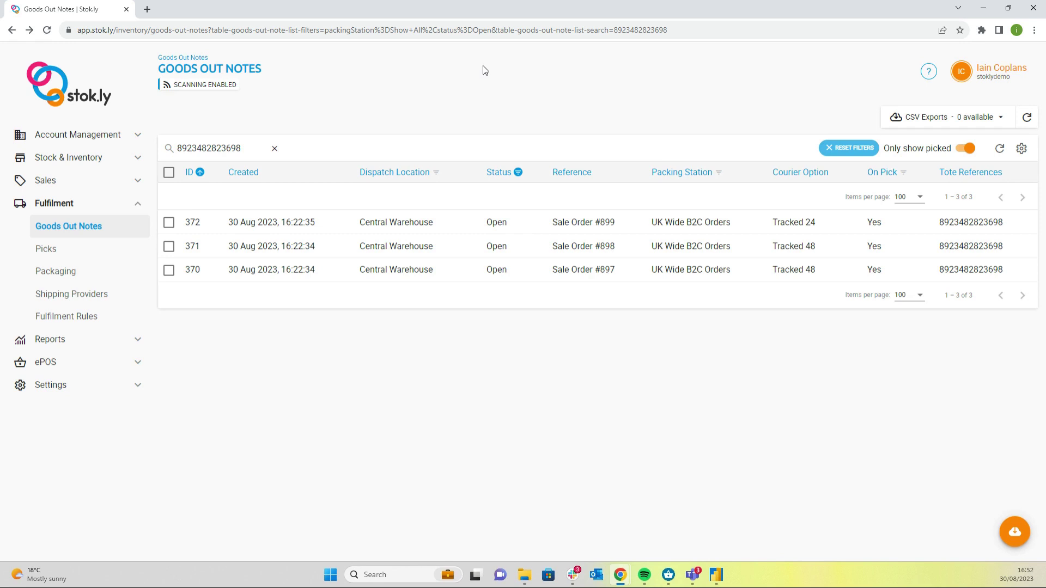
key("Return")
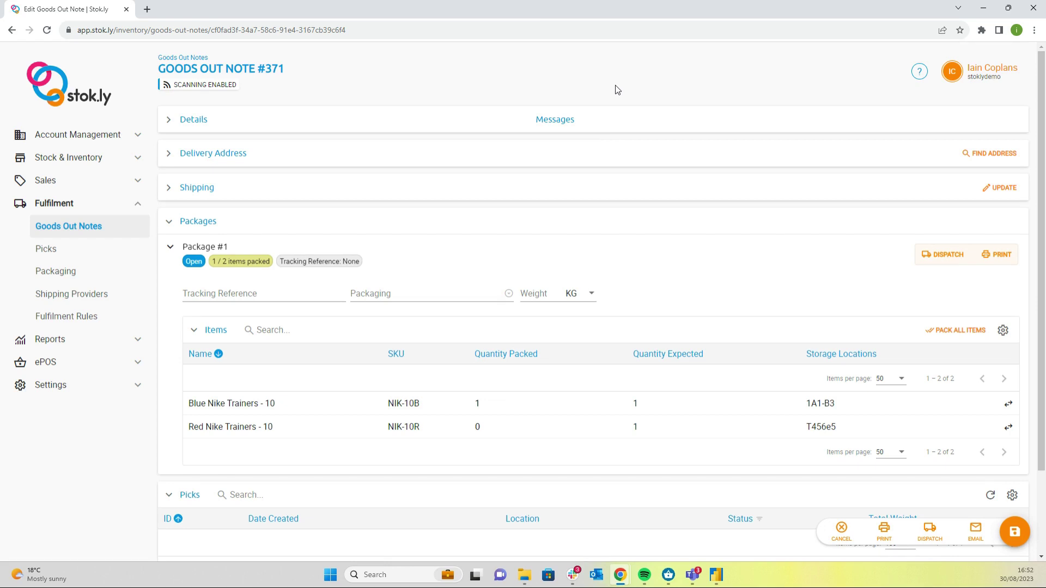
Step: Scan SKU NIK-10R into Package #1, set its packaging to Medium box, and collapse the package
type("NIK-10R")
key("Return")
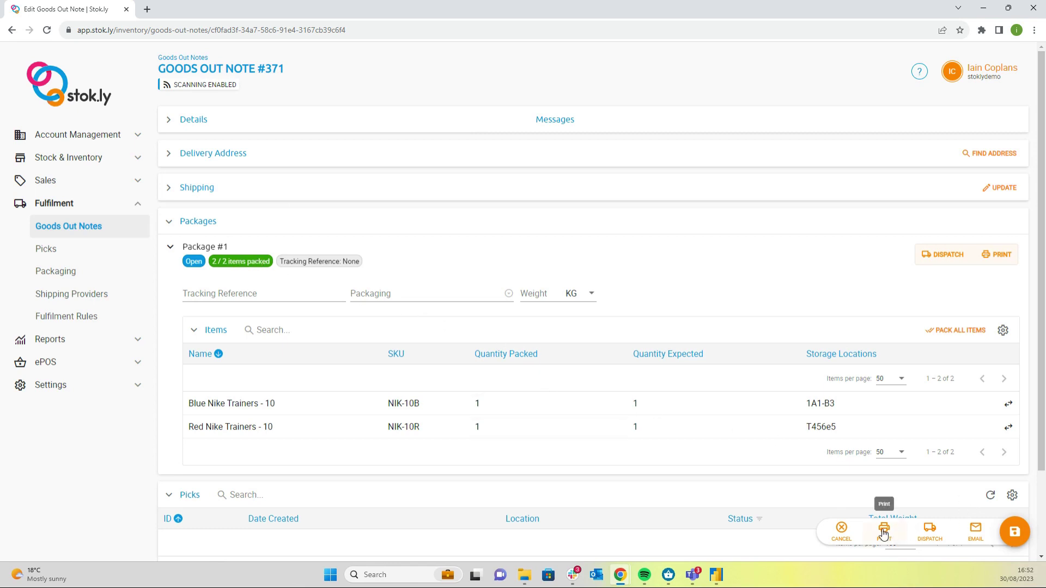
left_click(413, 298)
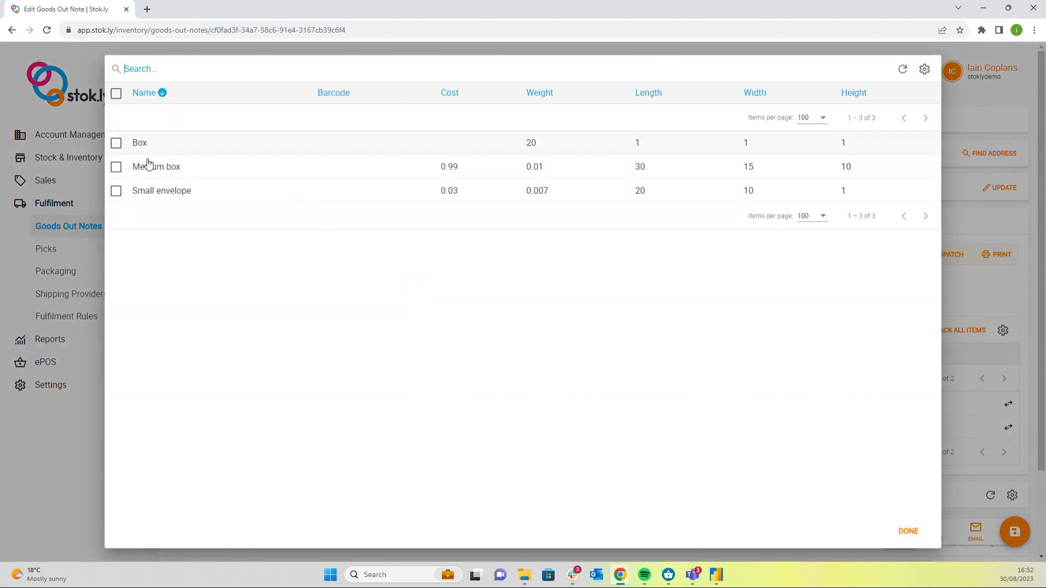
left_click(147, 171)
left_click(542, 293)
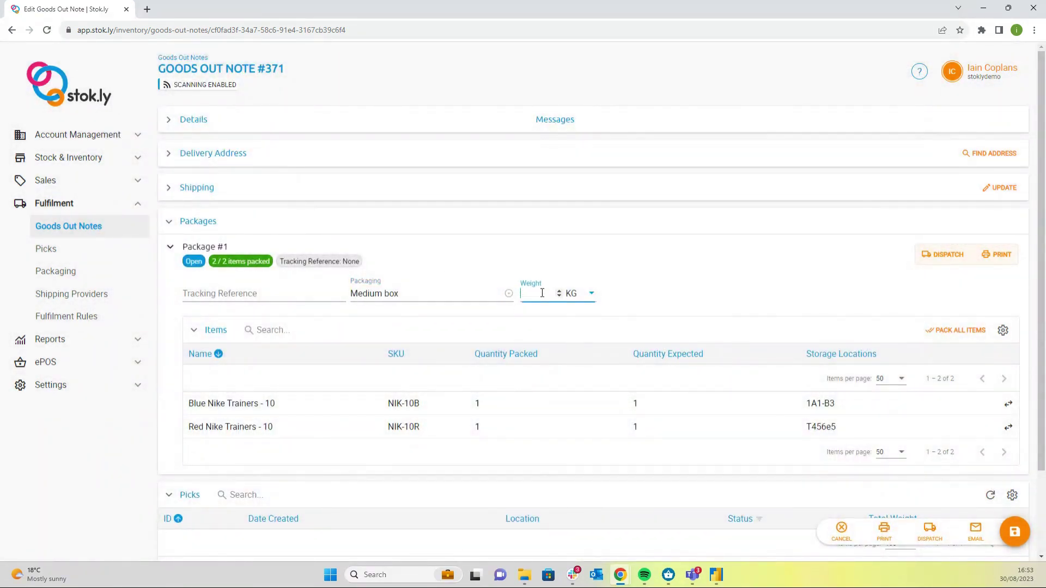
left_click(657, 252)
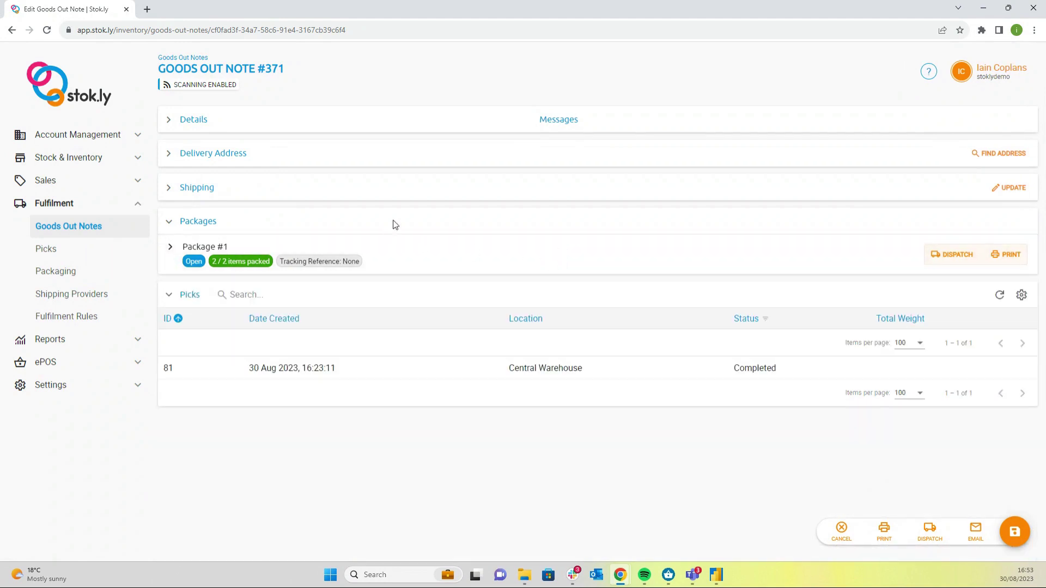
Step: Update shipping to Royal Mail, courier Click and Drop, service Tracked 48
left_click(170, 189)
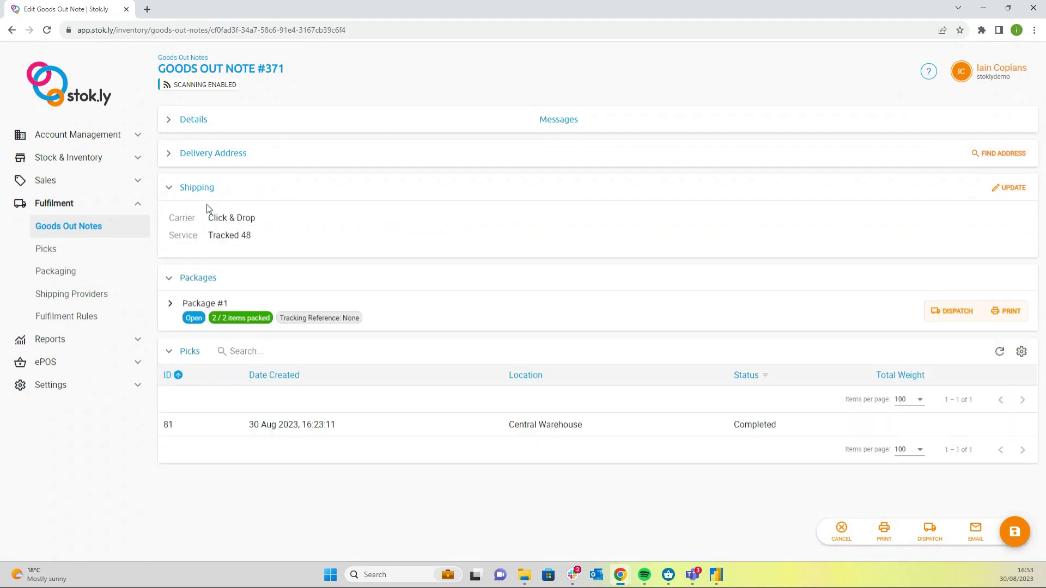
left_click(1009, 188)
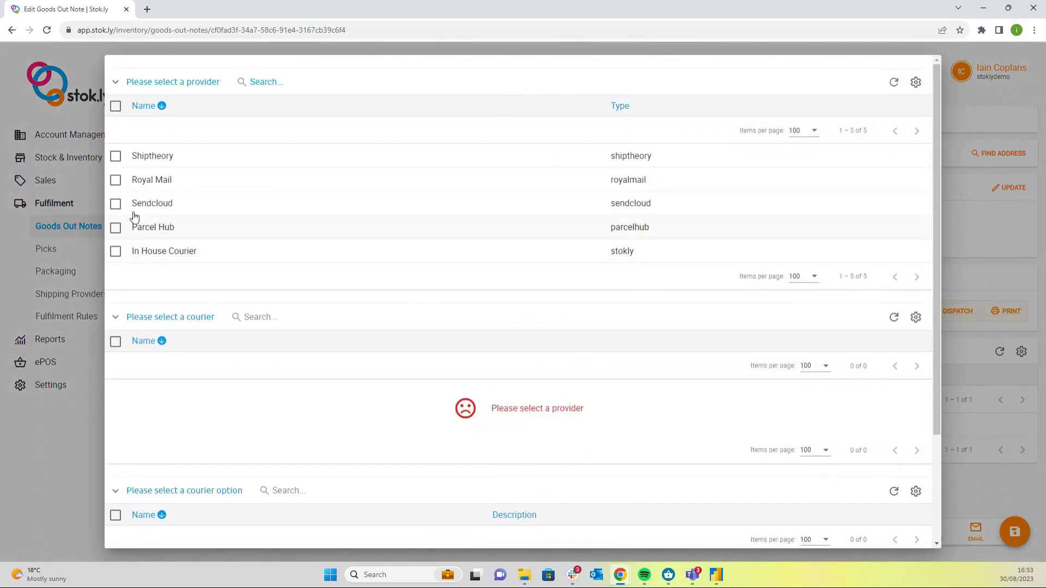
left_click(115, 181)
left_click(115, 390)
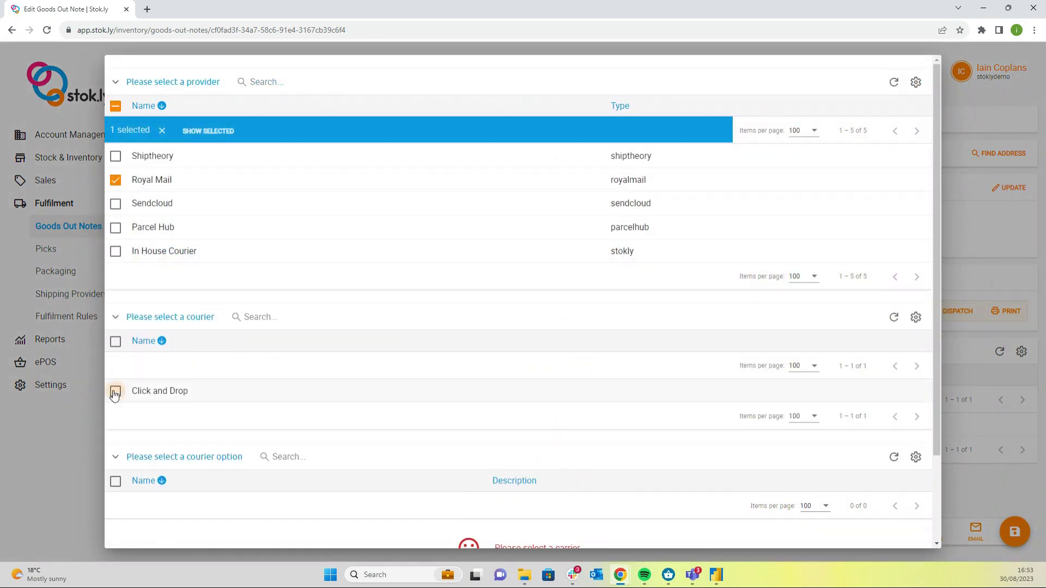
scroll(175, 381, "down", 5)
scroll(117, 311, "down", 2)
left_click(115, 245)
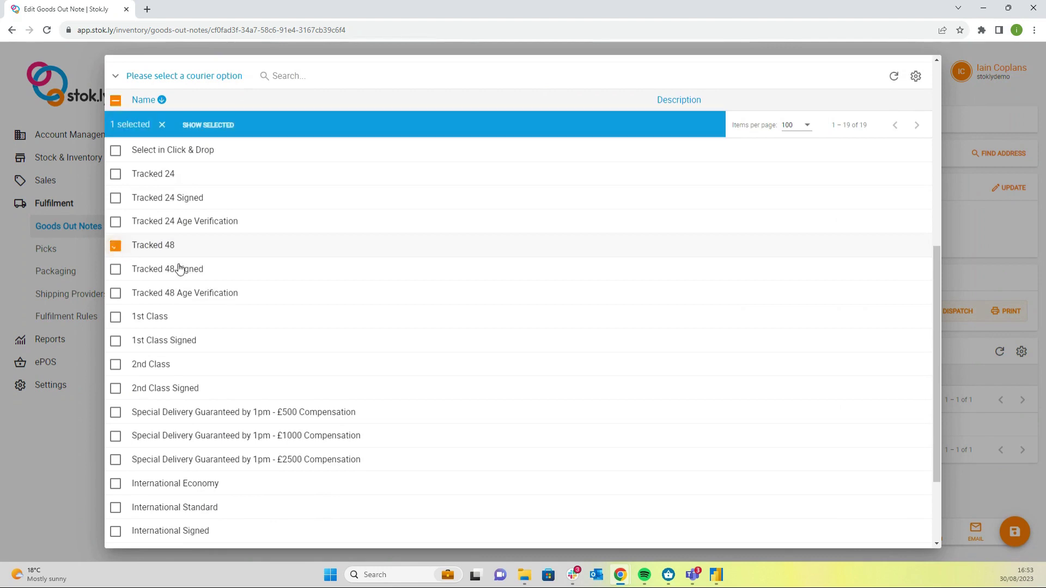
scroll(789, 414, "down", 3)
left_click(899, 530)
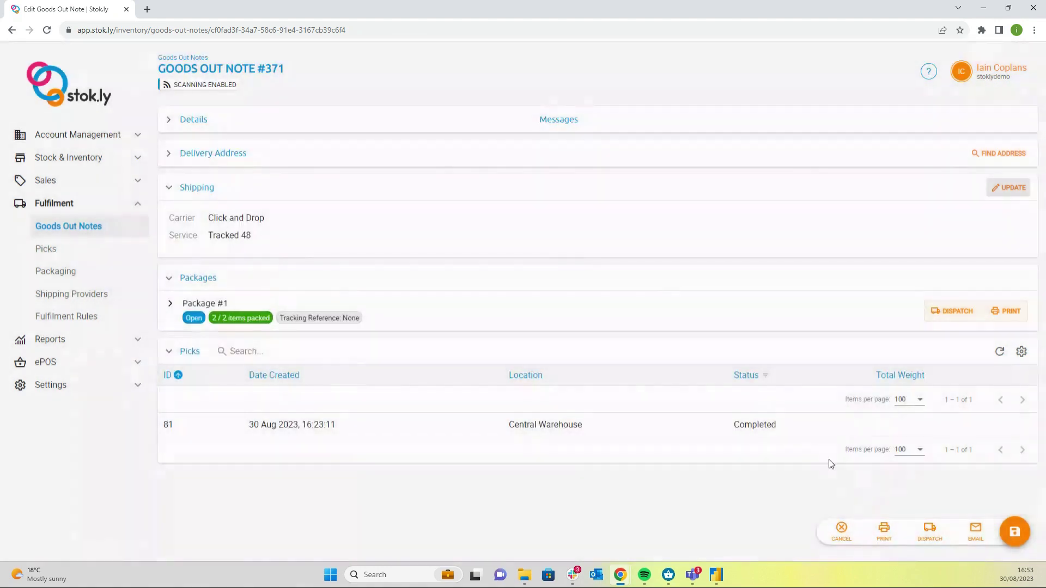
Step: Look up the delivery postcode with Find Address and select the matching address
left_click(165, 158)
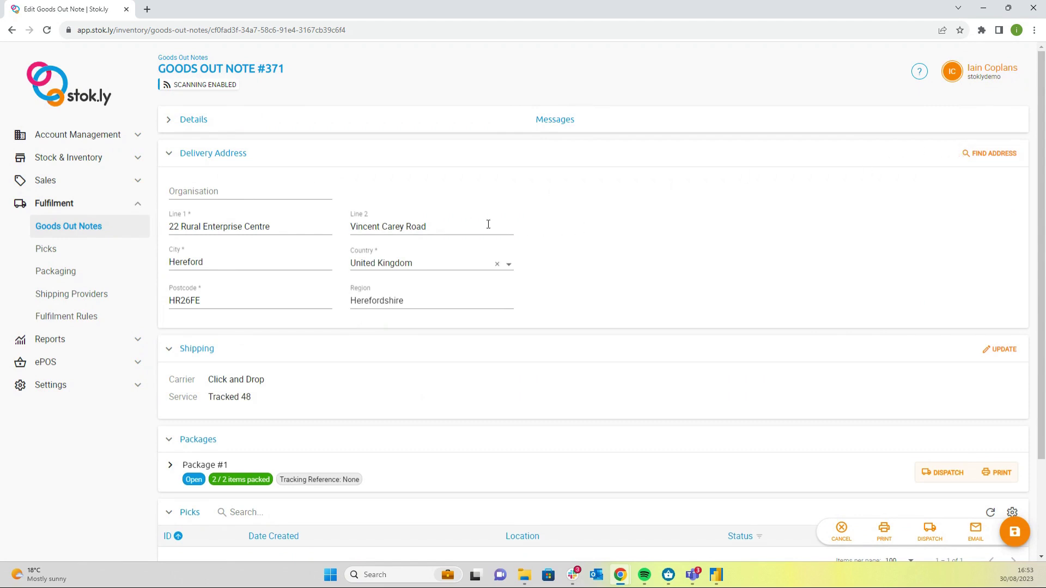
left_click(994, 154)
type("h")
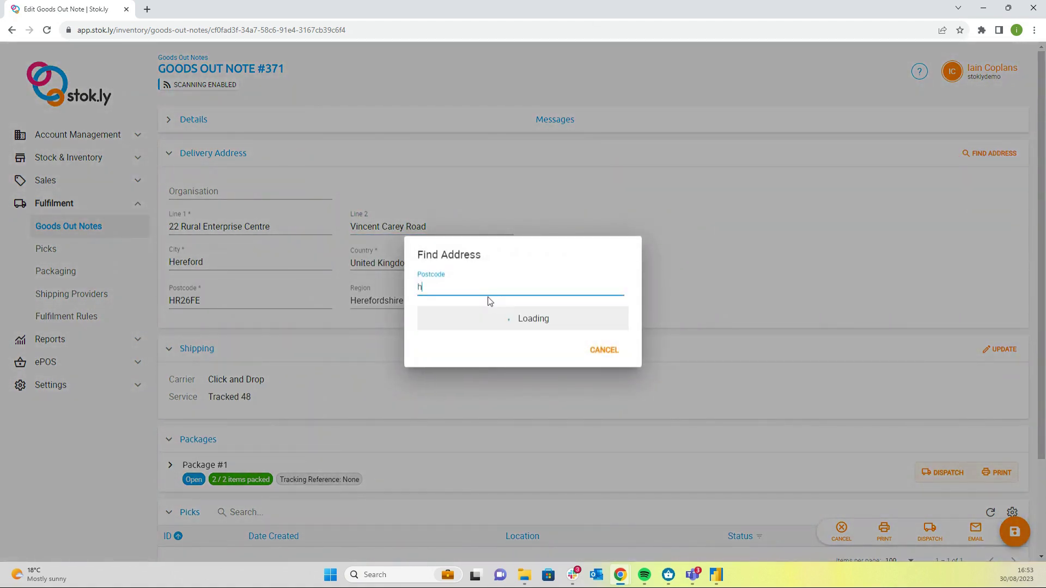
type("r26fe")
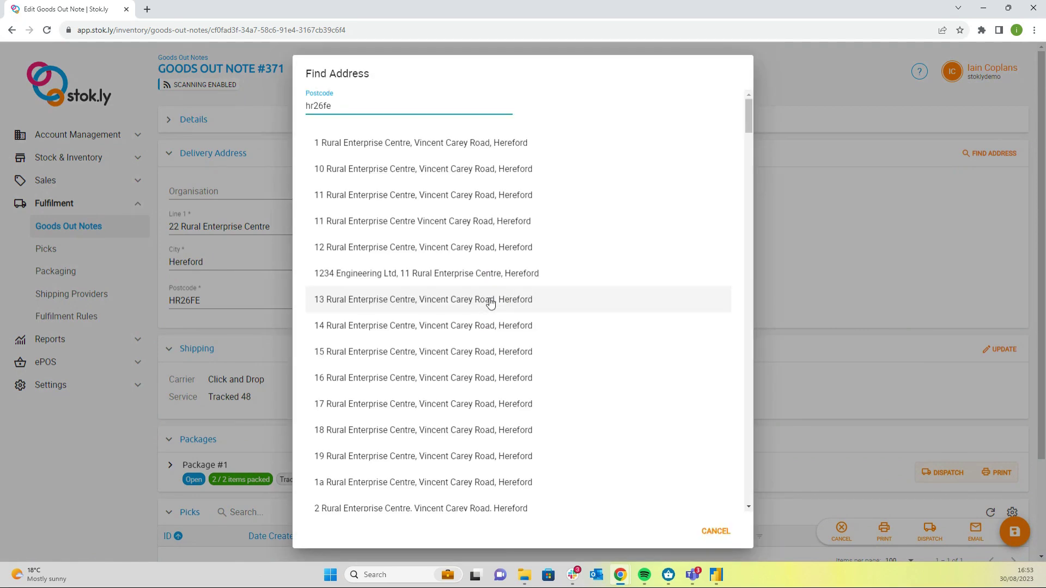
left_click(458, 301)
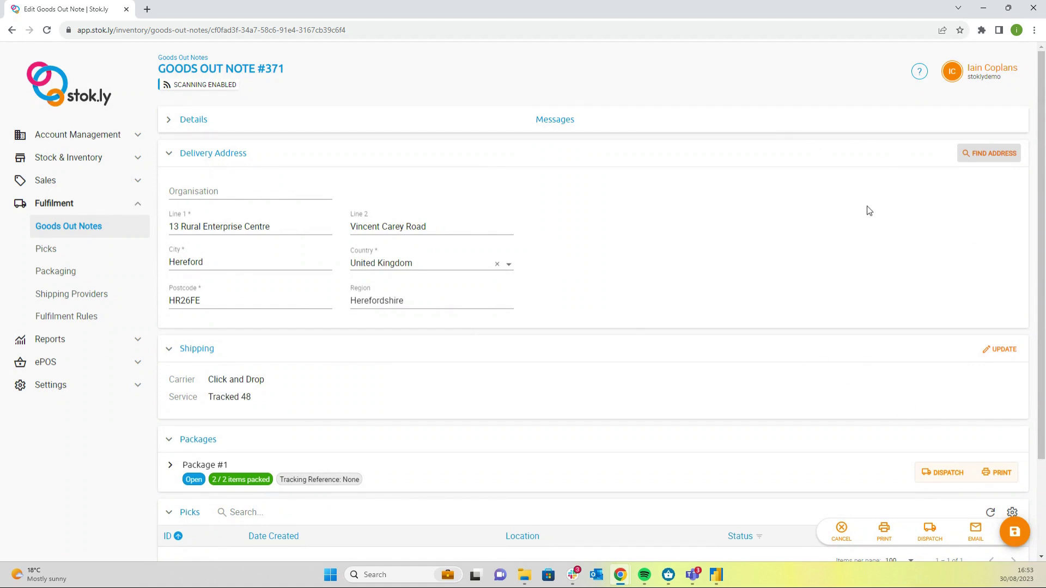
Step: Collapse Delivery Address and Shipping, review Package #1, then begin dispatching Goods Out Note #371
left_click(170, 153)
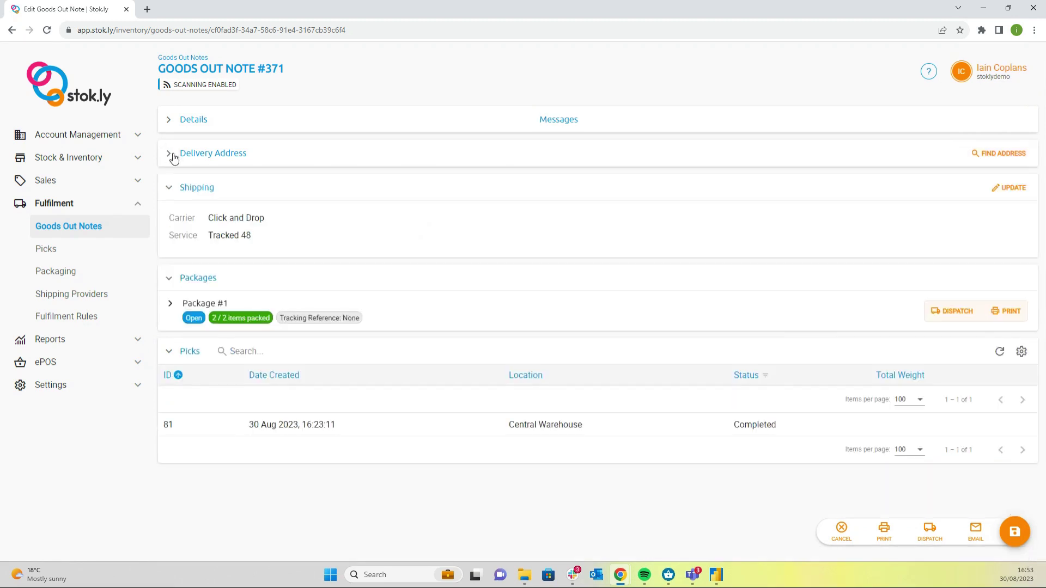
left_click(170, 187)
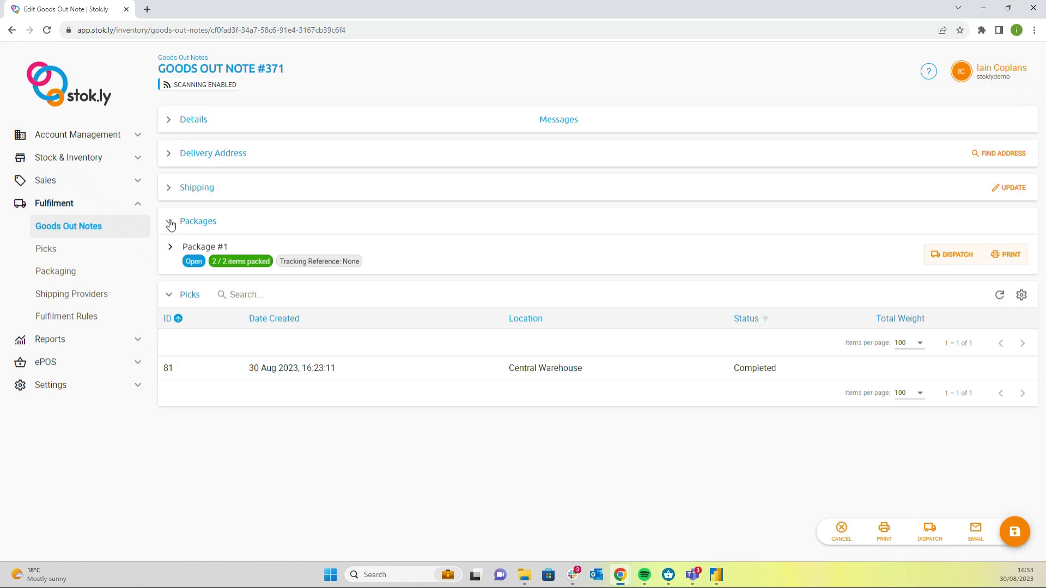
left_click(170, 248)
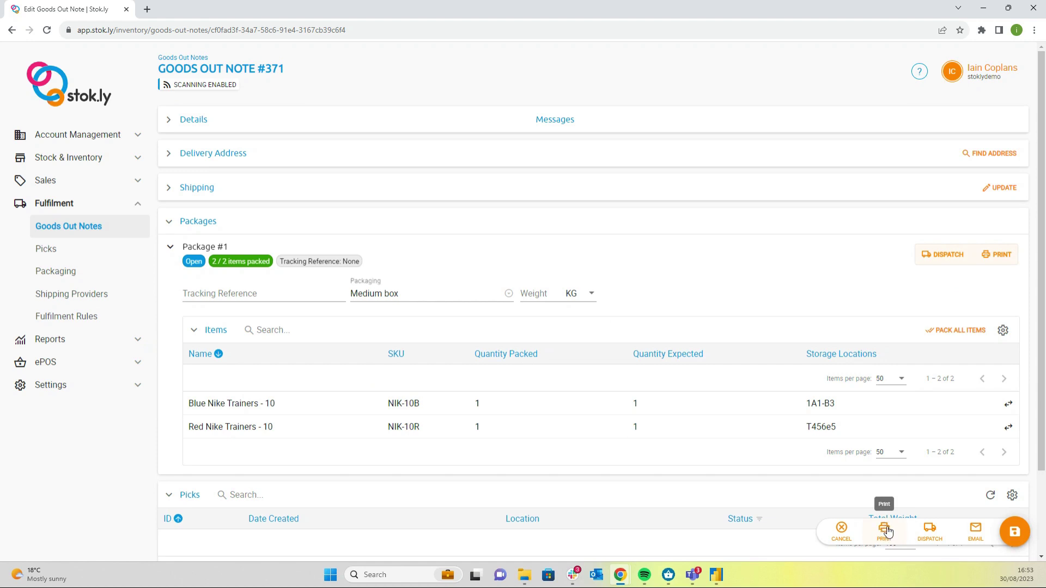
left_click(931, 530)
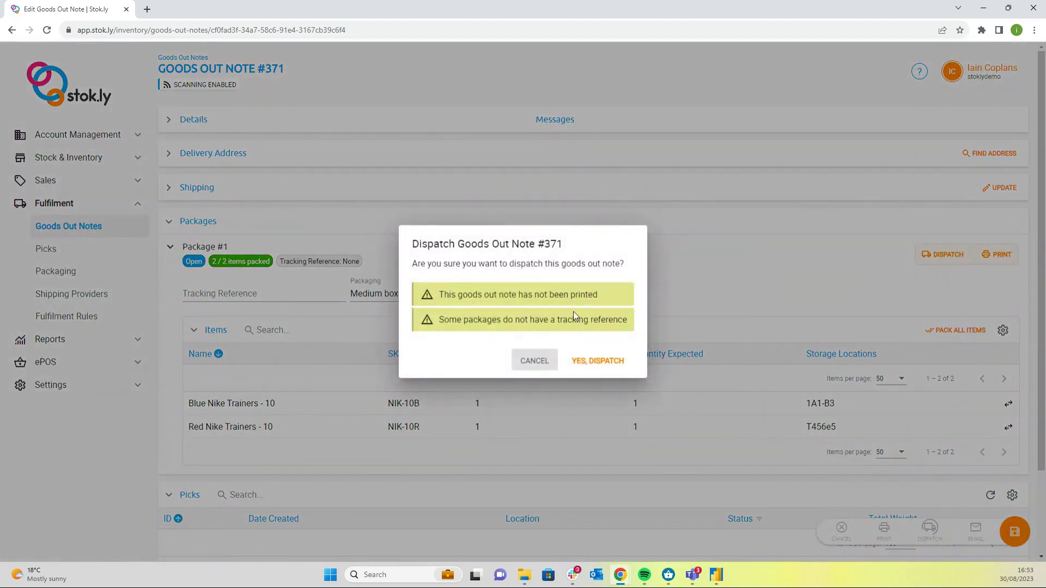